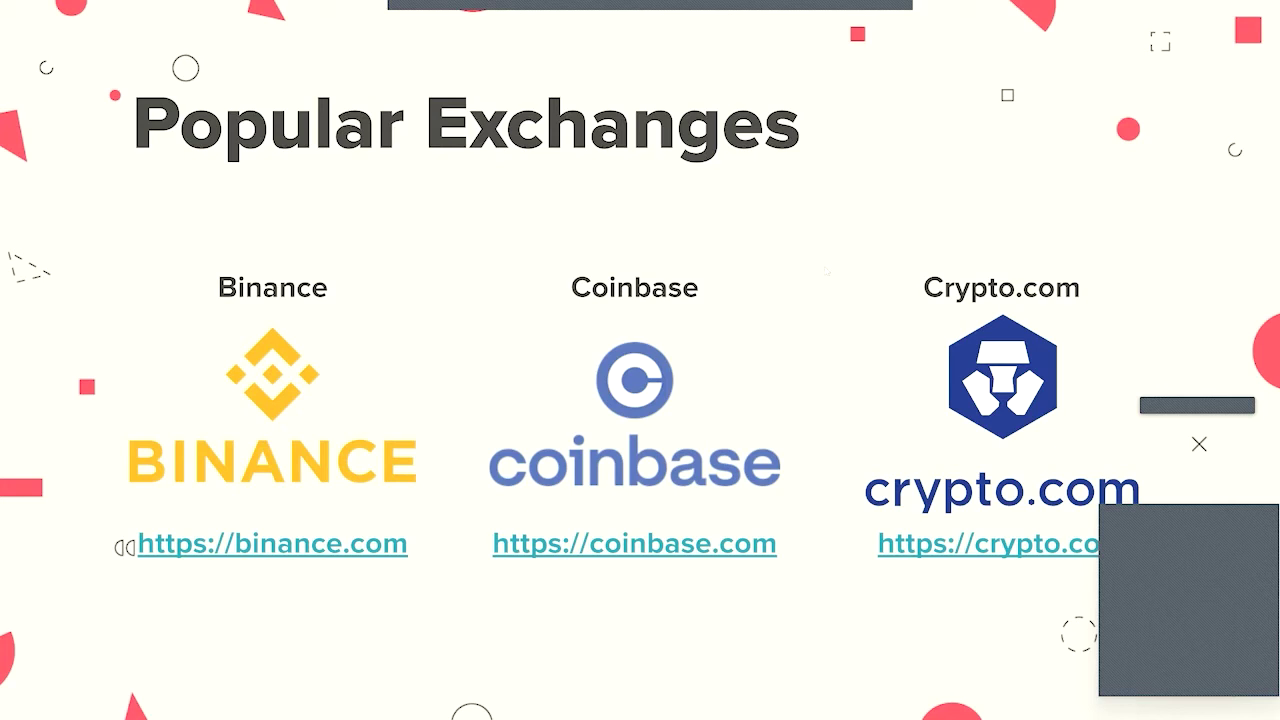
Advance from the Popular Exchanges slide to 'DEMO: Let's Create an Account with Coinbase'
key(Right)
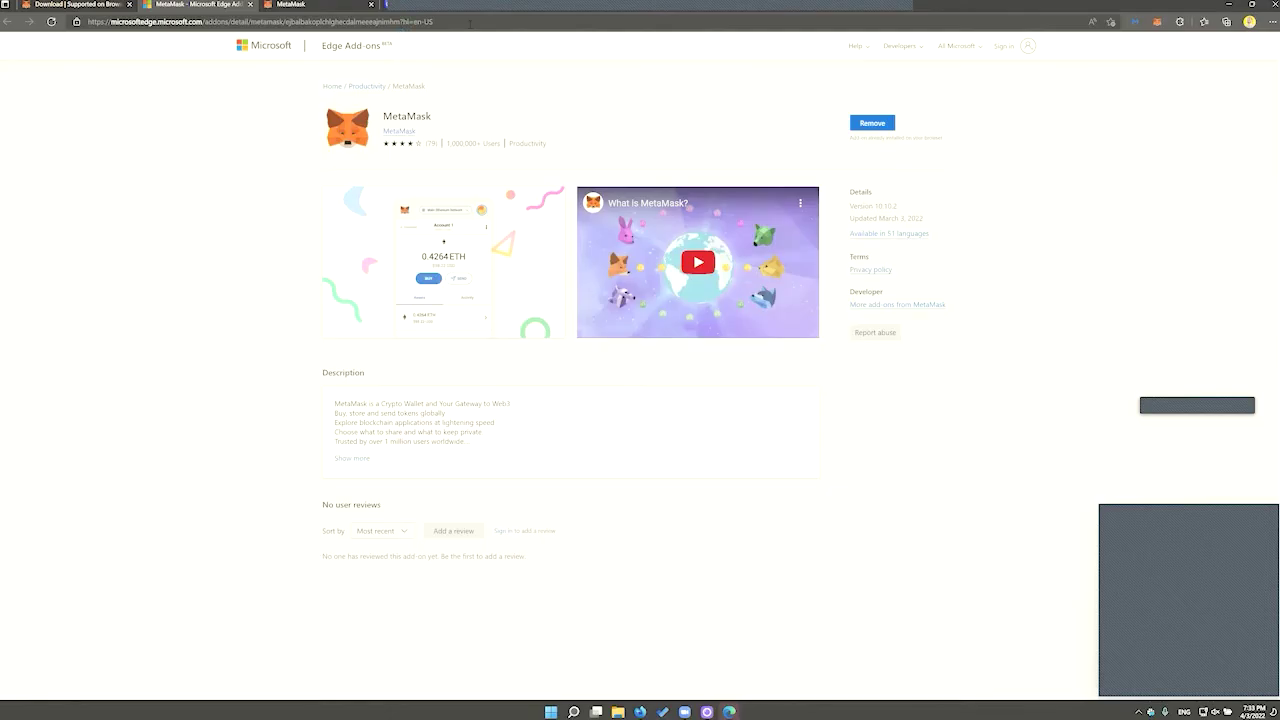
Load coinbase.com in Edge, zoom in two levels, and start creating a new account
key(ctrl+l)
text(COINBASE)
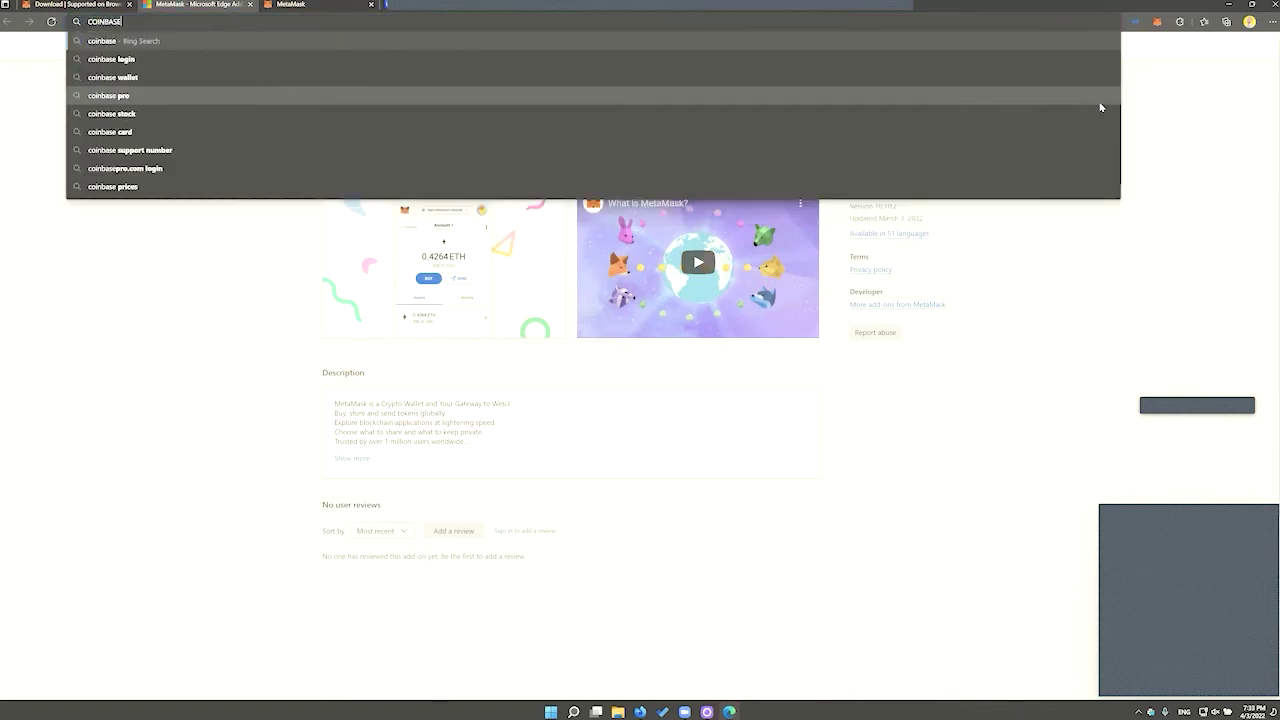
text(.COM)
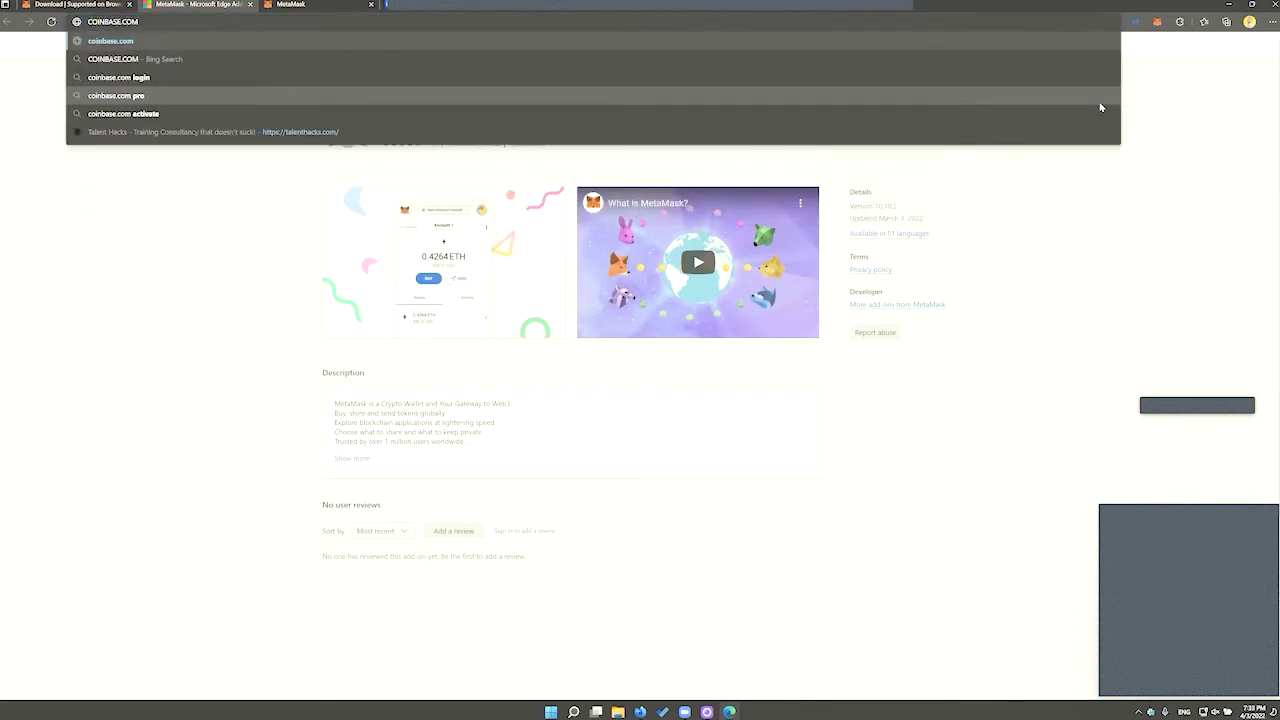
key(Return)
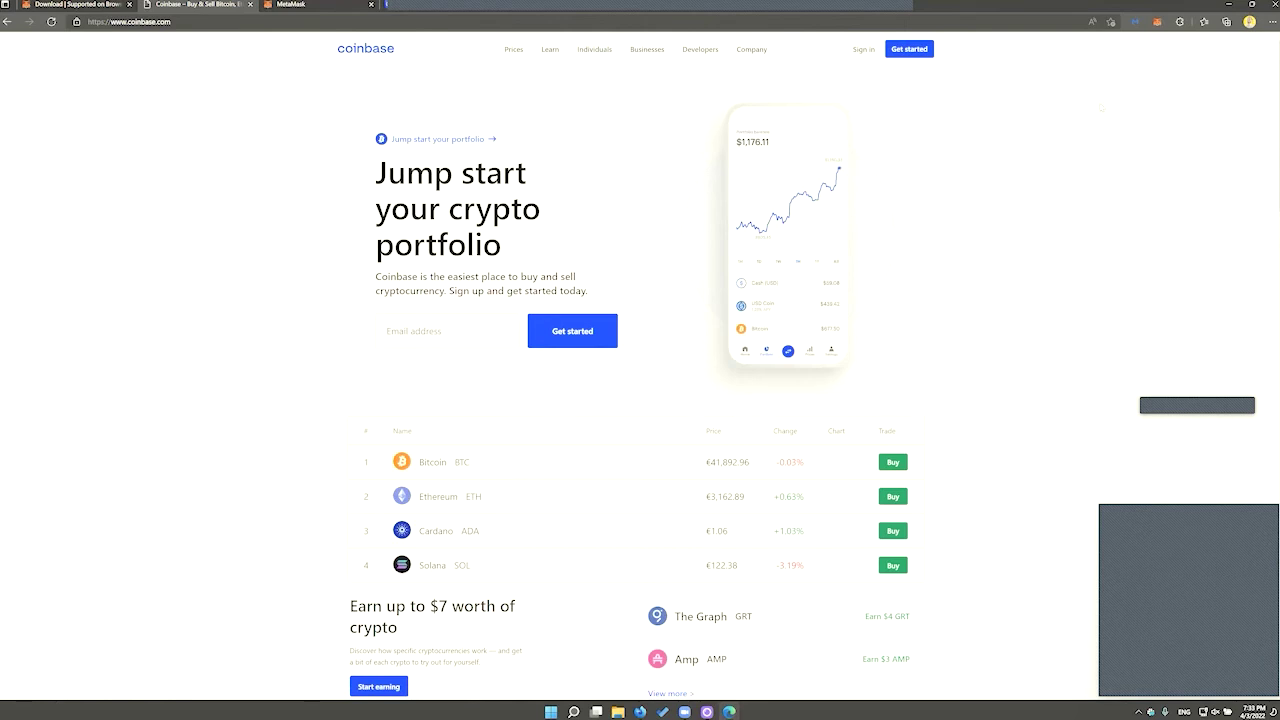
key(ctrl+plus)
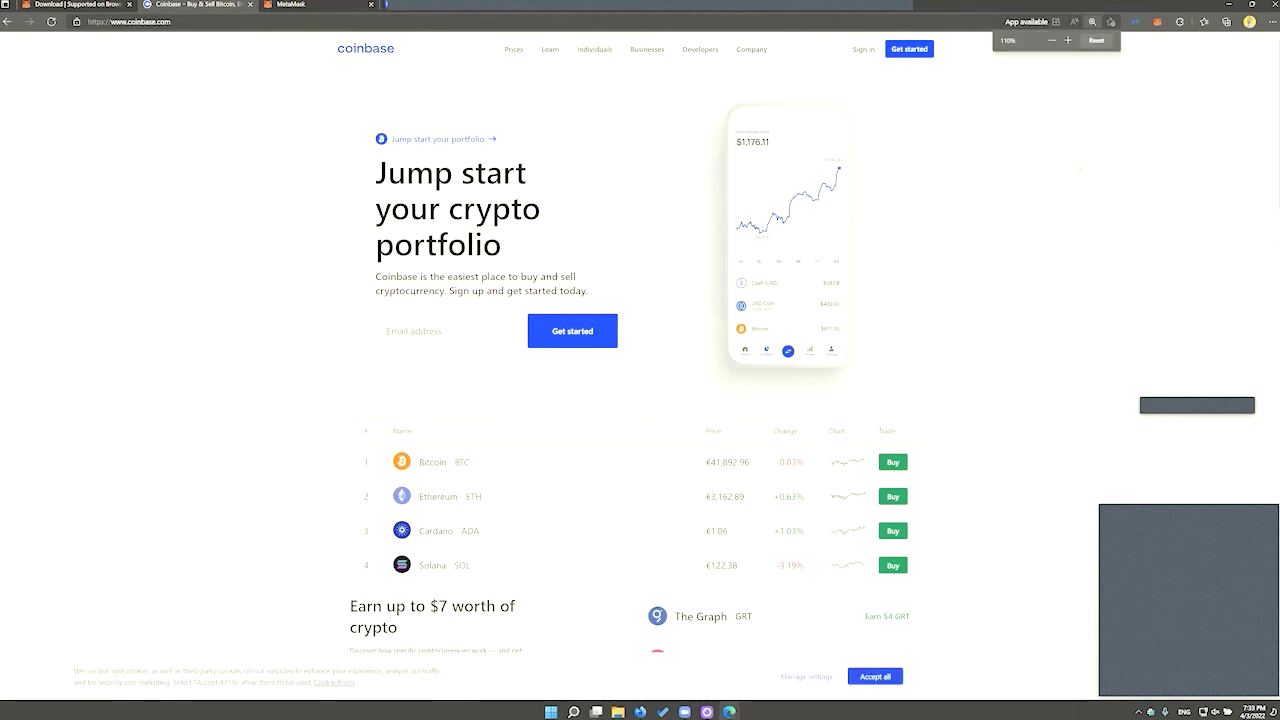
key(ctrl+plus)
key(ctrl+plus)
key(ctrl+plus)
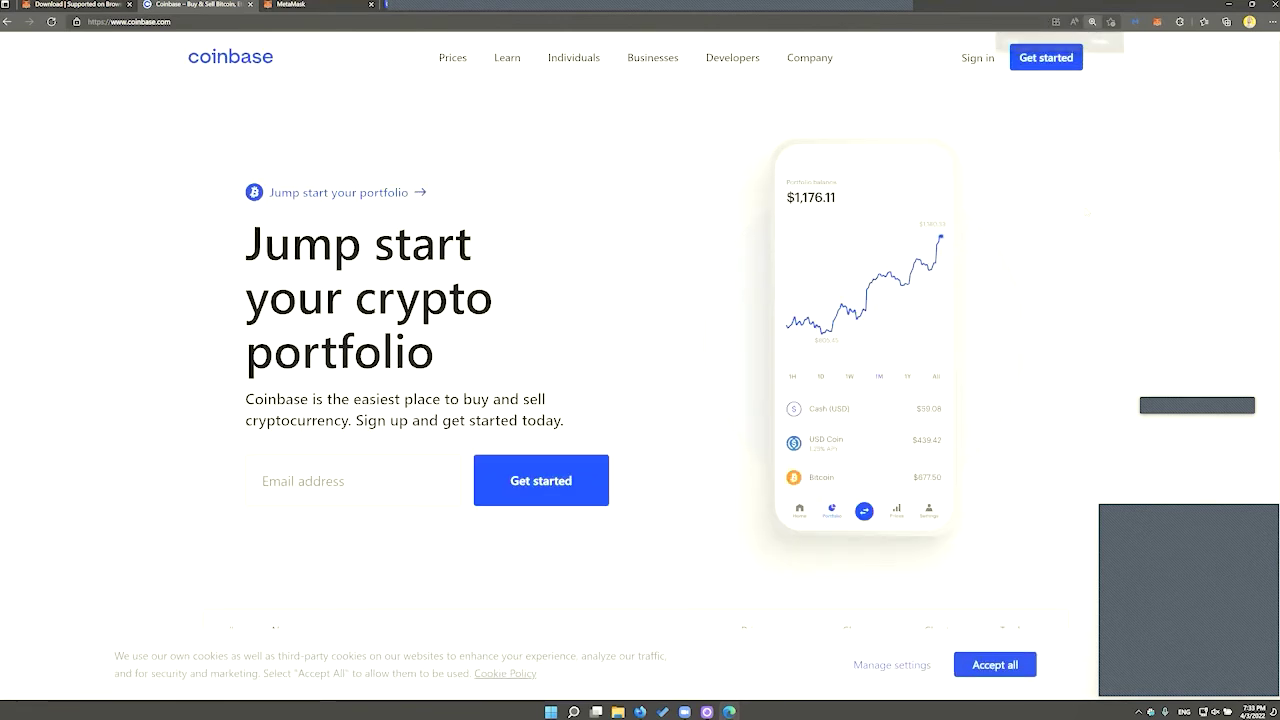
click(1035, 62)
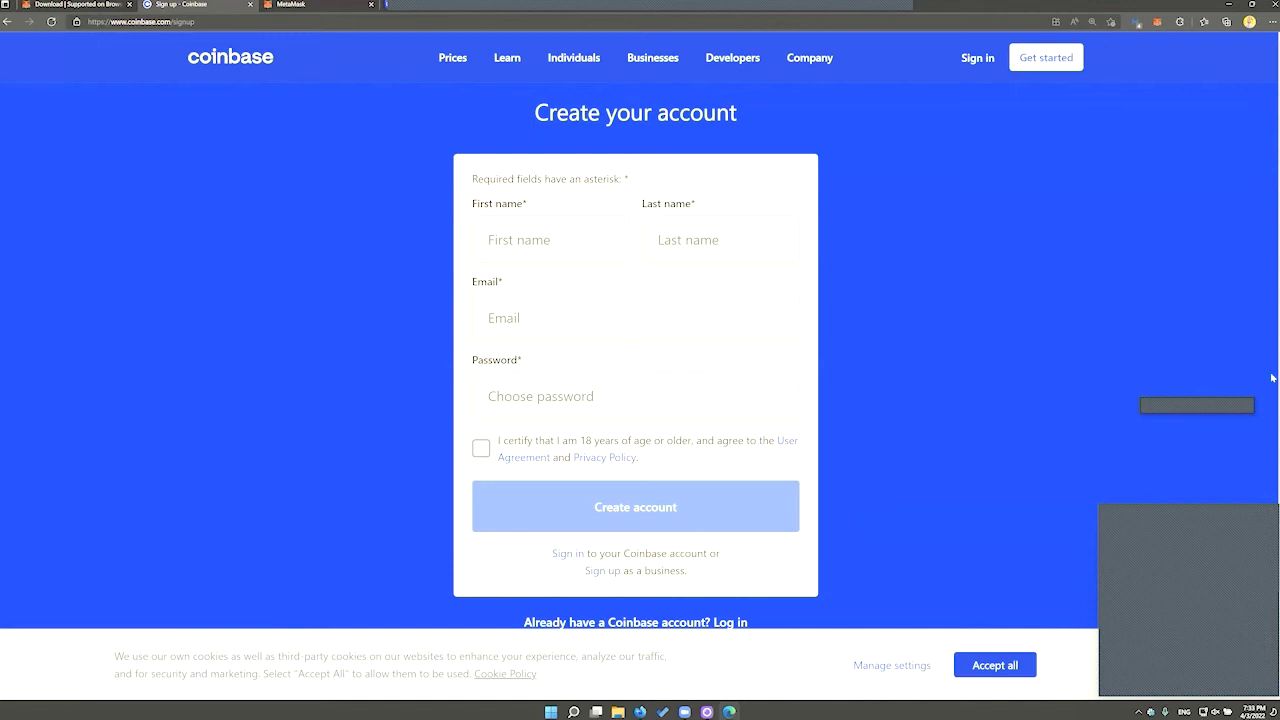
Enter 'TEst' as the first name, then switch away and bring up Task View
text(TEst)
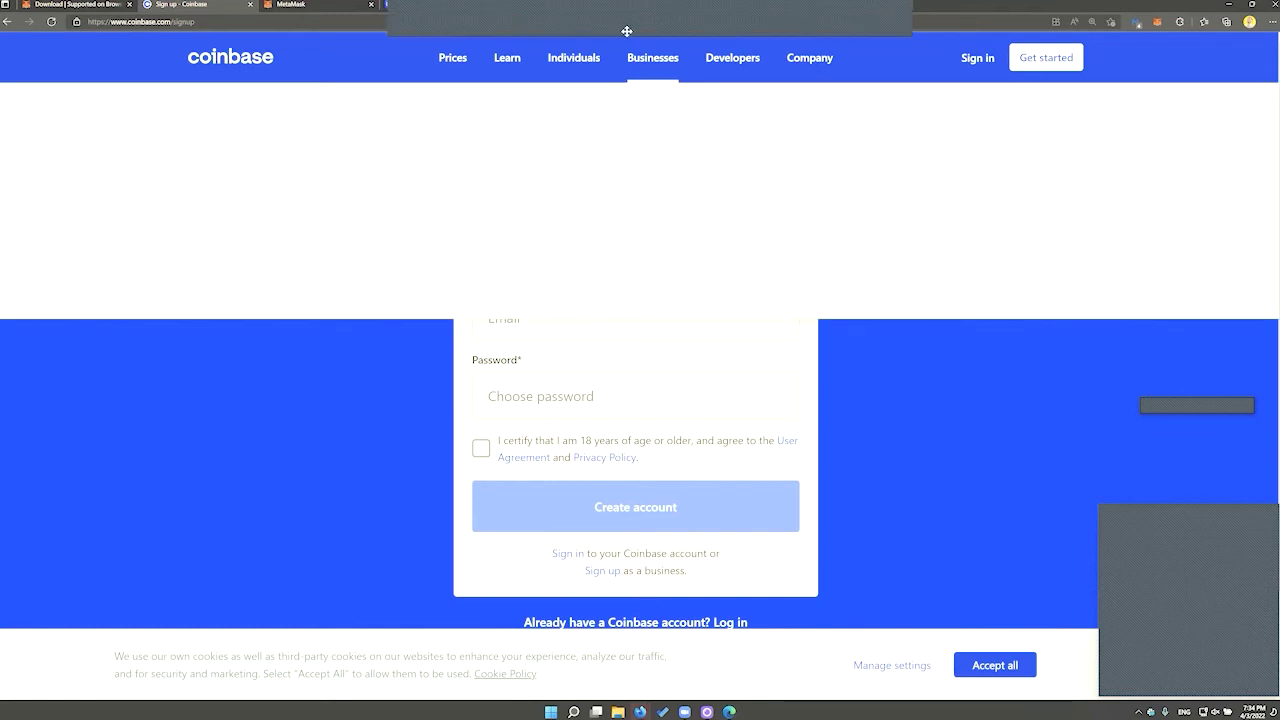
click(676, 711)
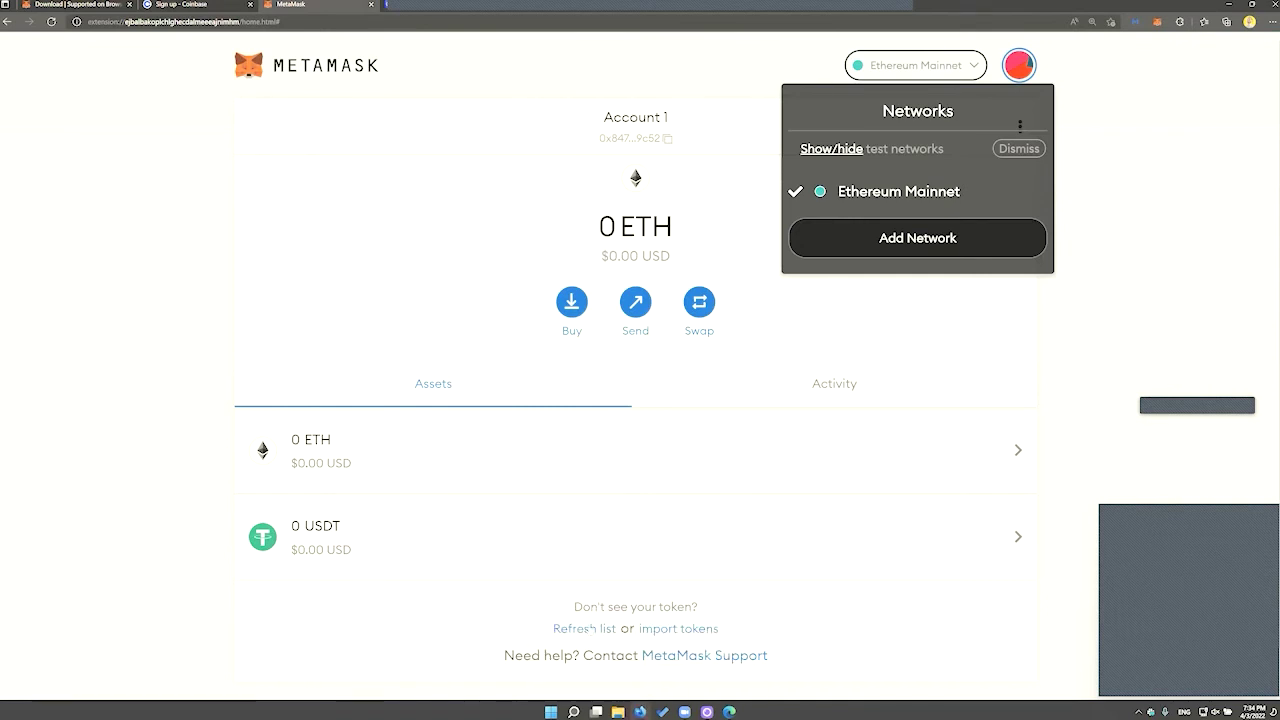
key(super+Tab)
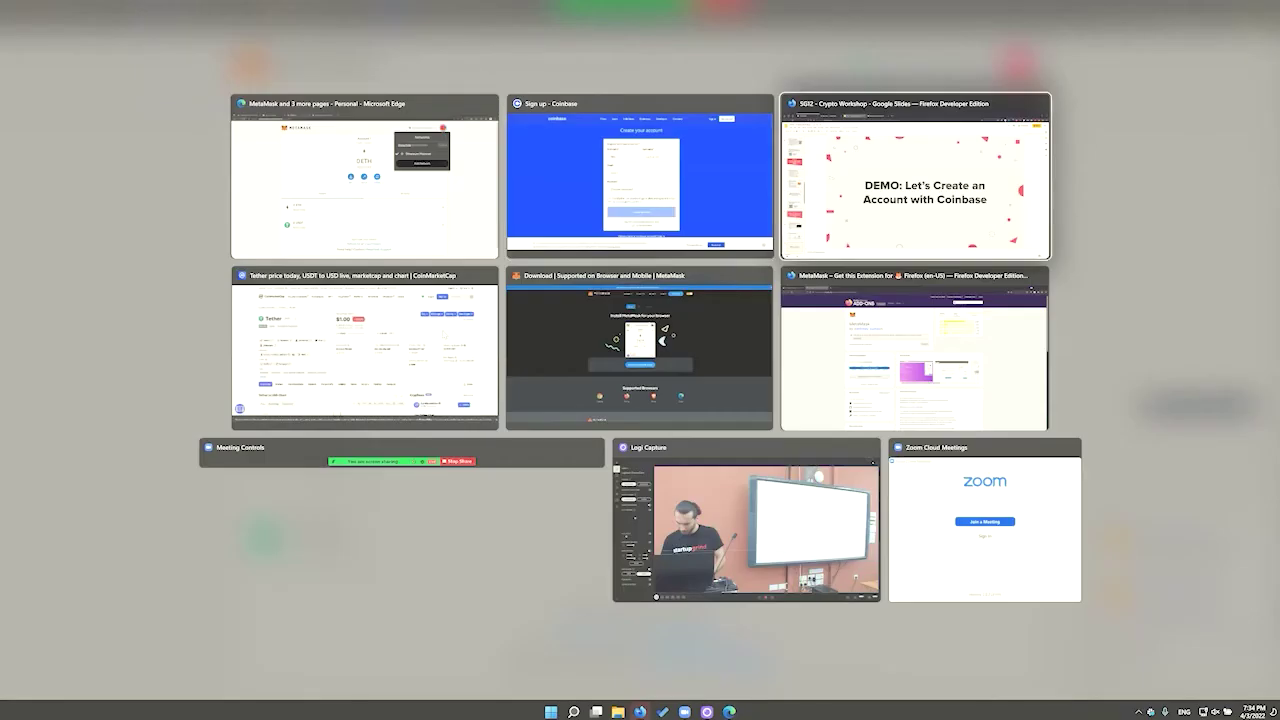
Open coinbase.com in a new Firefox tab and zoom in on the Assets dashboard
click(915, 176)
key(ctrl+t)
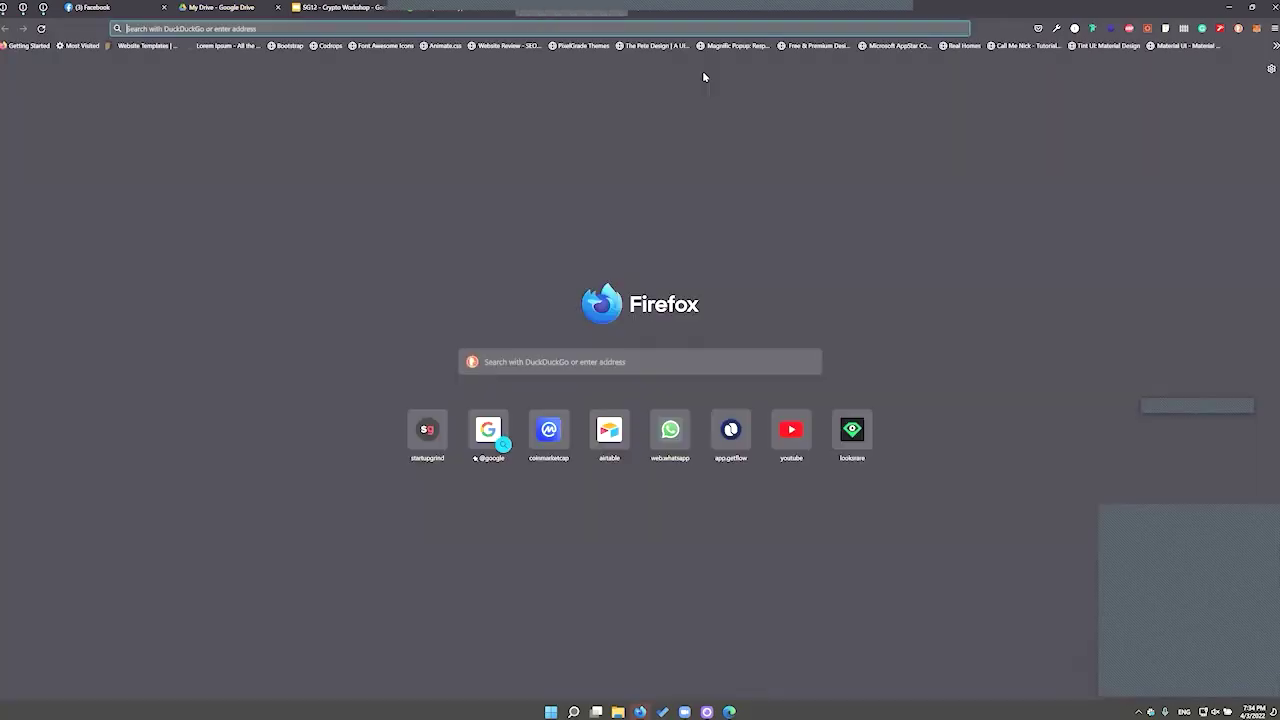
text(coinma)
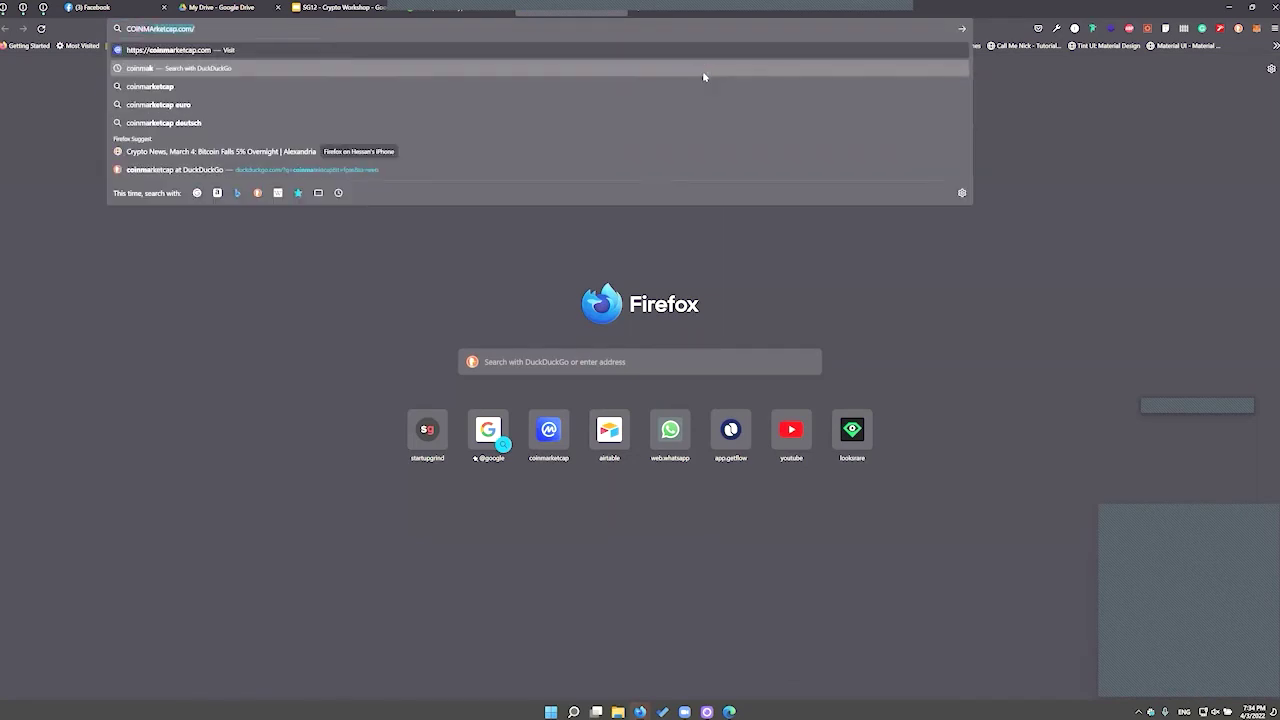
key(BackSpace)
key(BackSpace)
key(BackSpace)
text(bas)
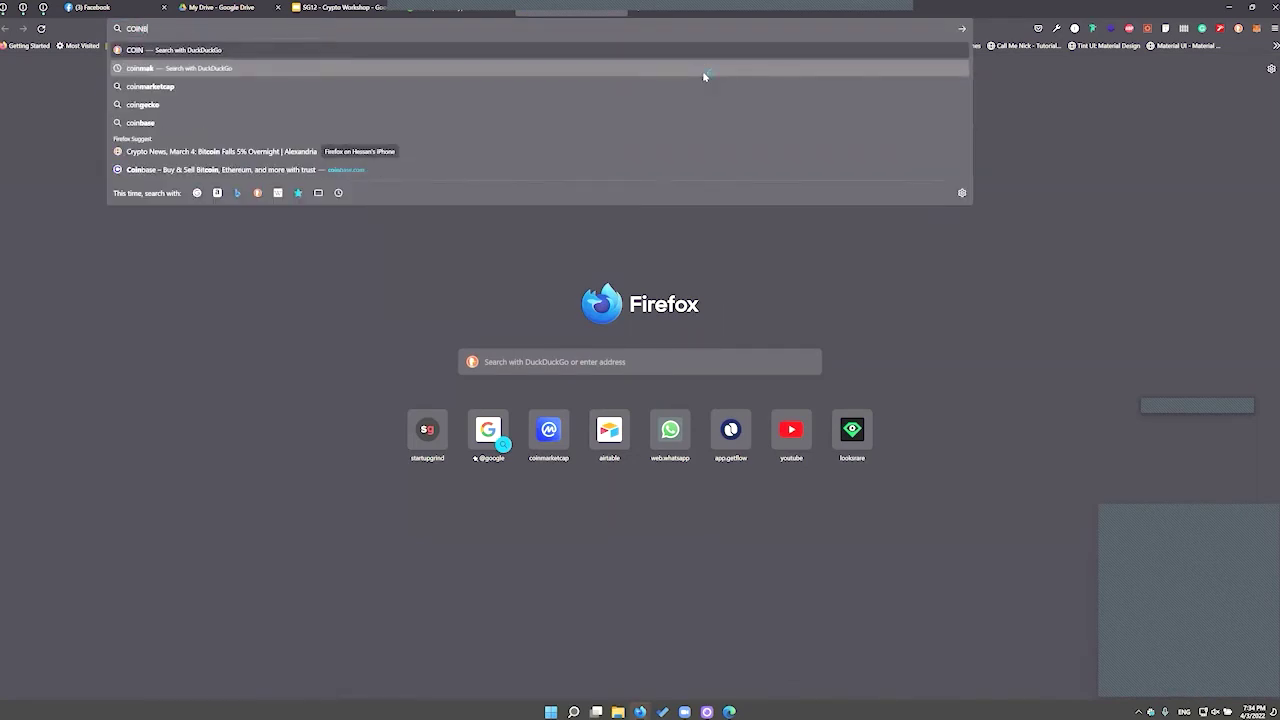
key(Return)
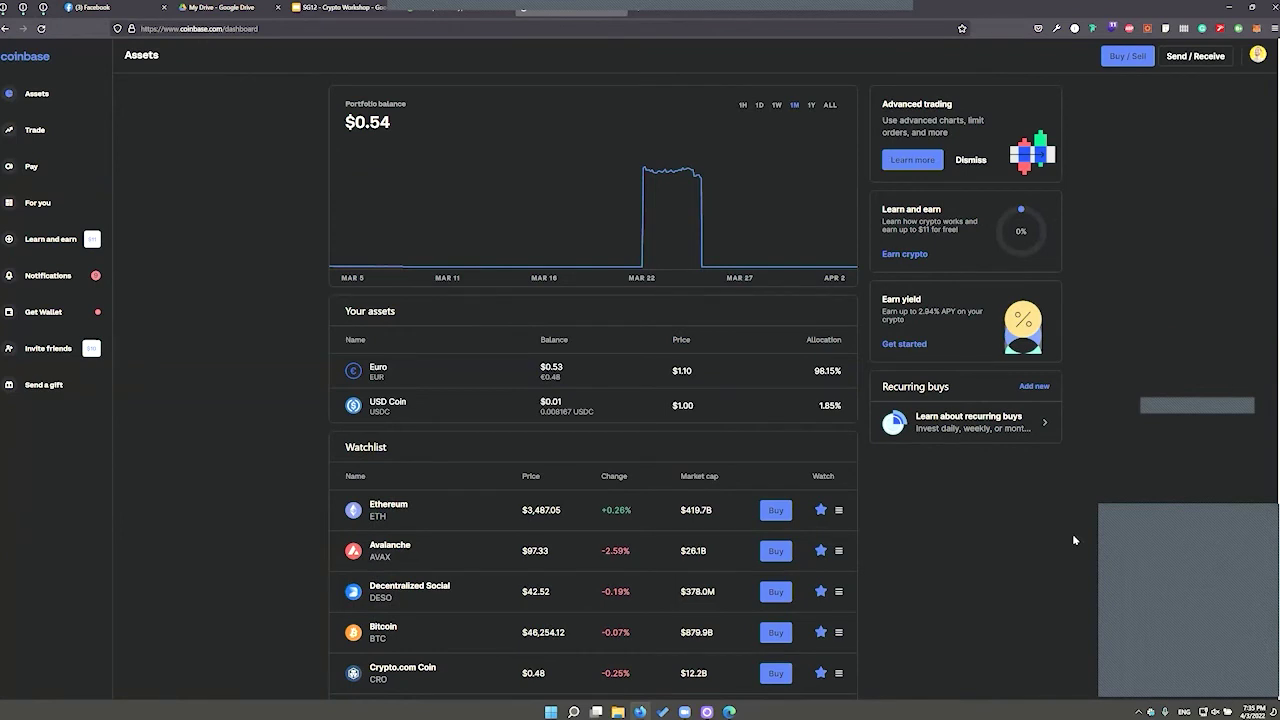
key(ctrl+plus)
key(ctrl+plus)
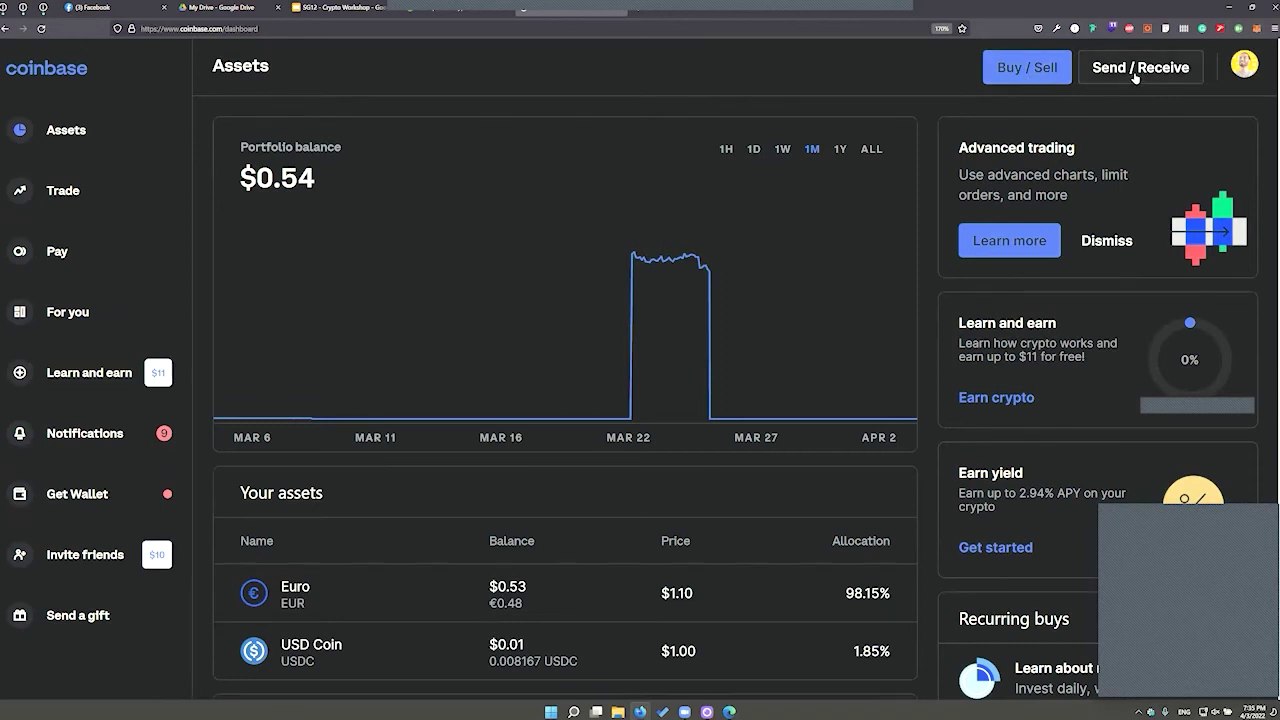
Enter a 100 Bitcoin buy paid by Transferwise Ltd card, then switch to Convert
click(1040, 80)
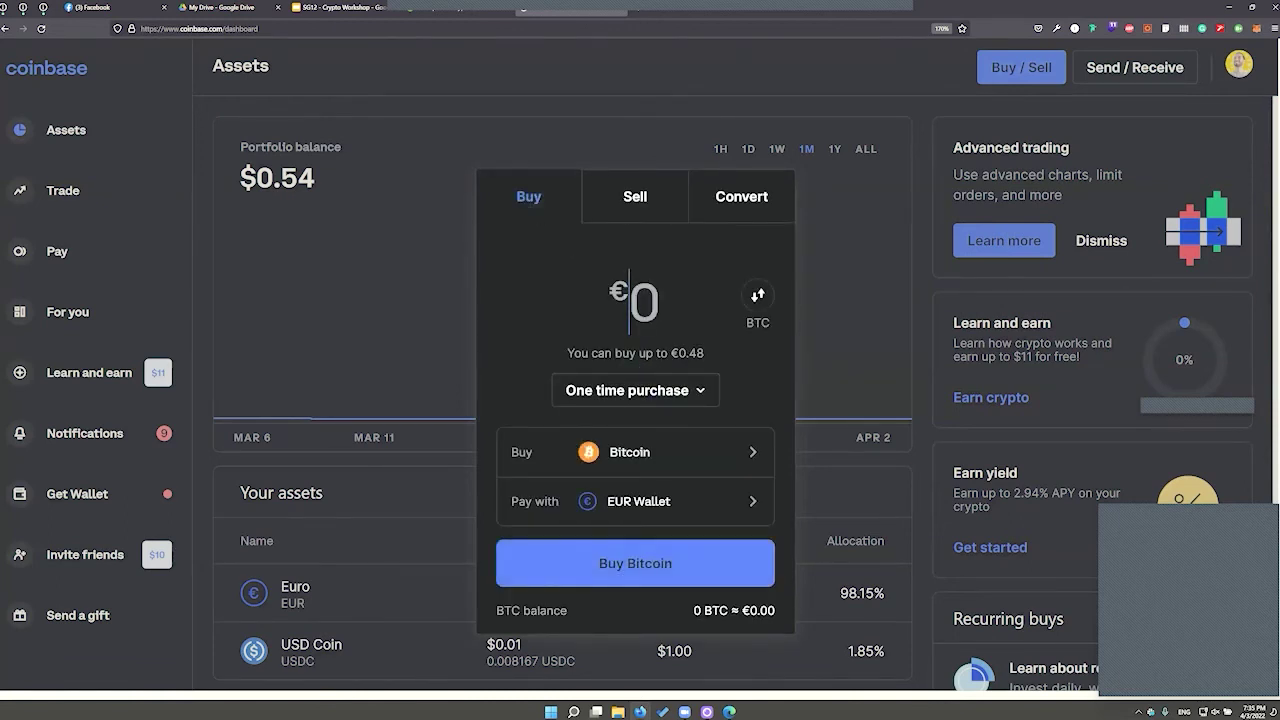
text(100)
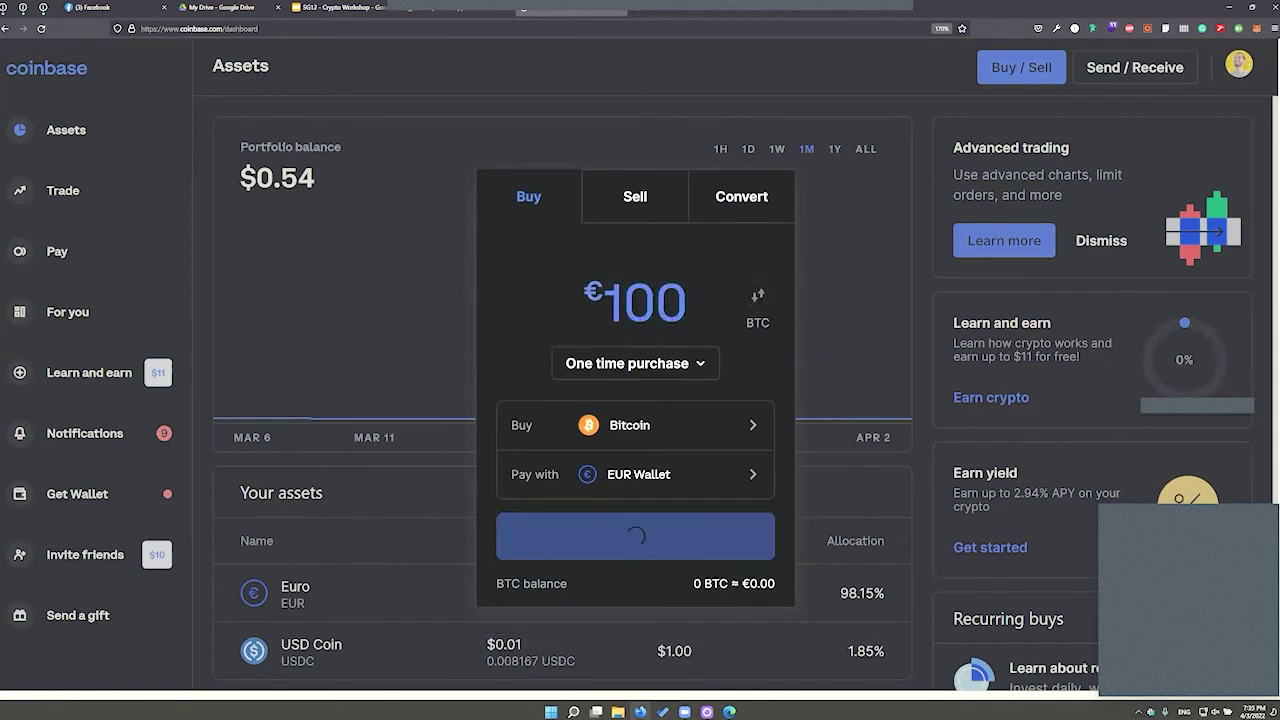
click(671, 454)
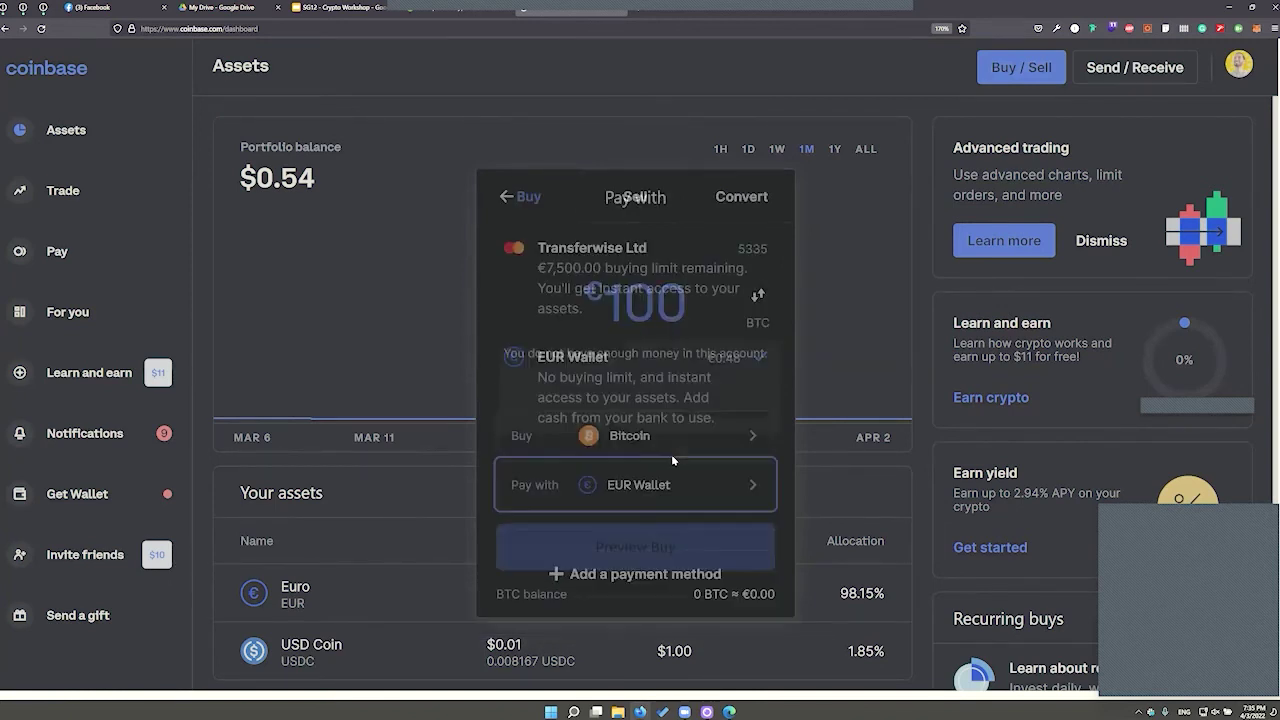
click(638, 259)
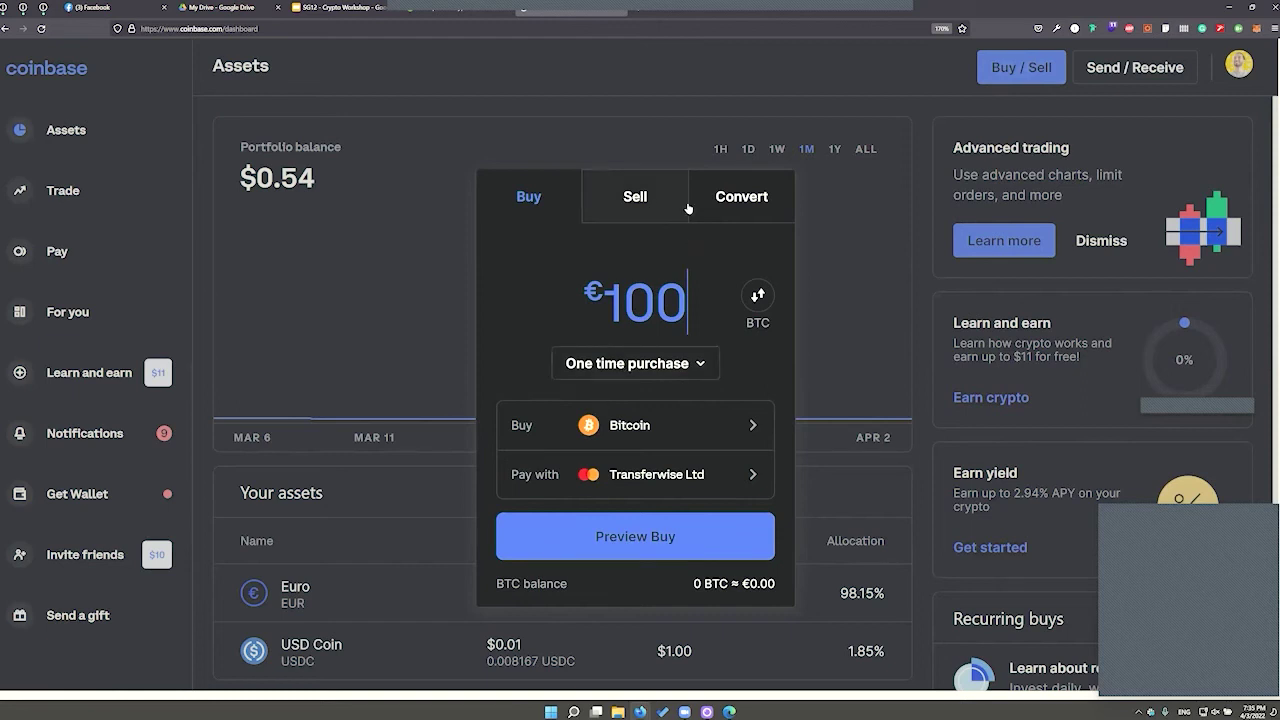
click(724, 214)
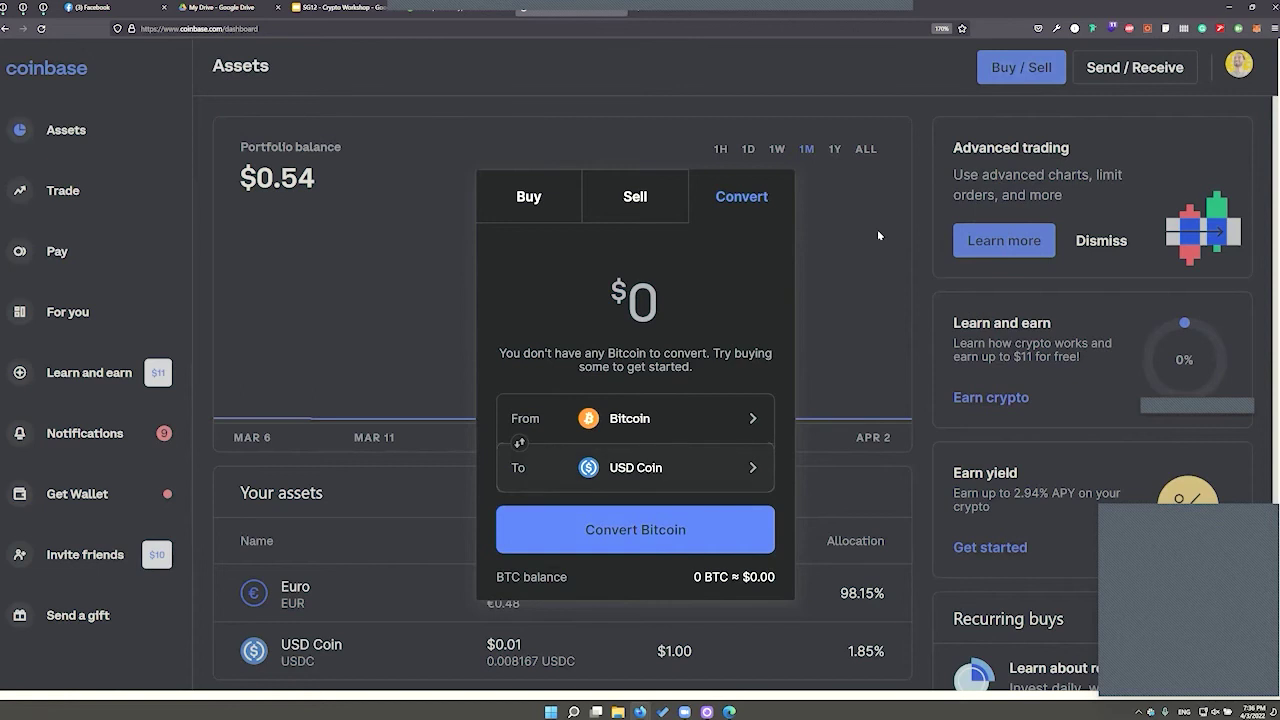
Close the trade dialog and open Avalanche (AVAX) from the Watchlist
click(416, 458)
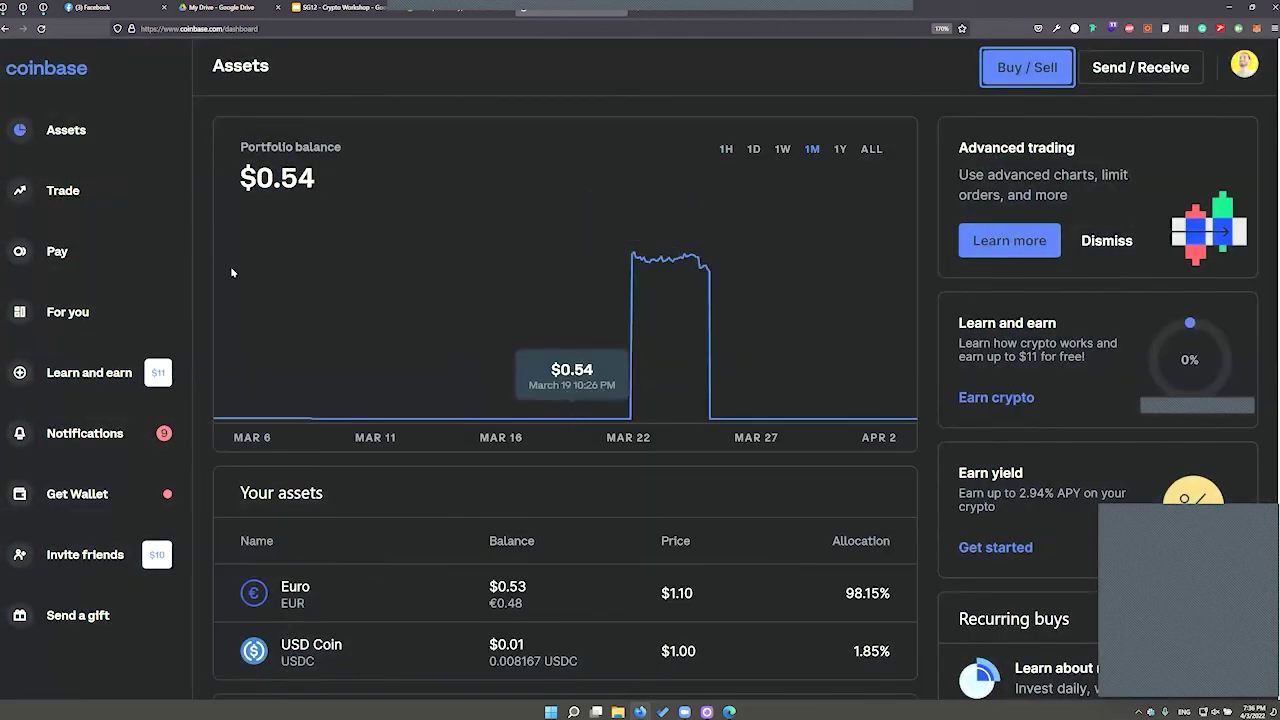
scroll(378, 520, down, 5)
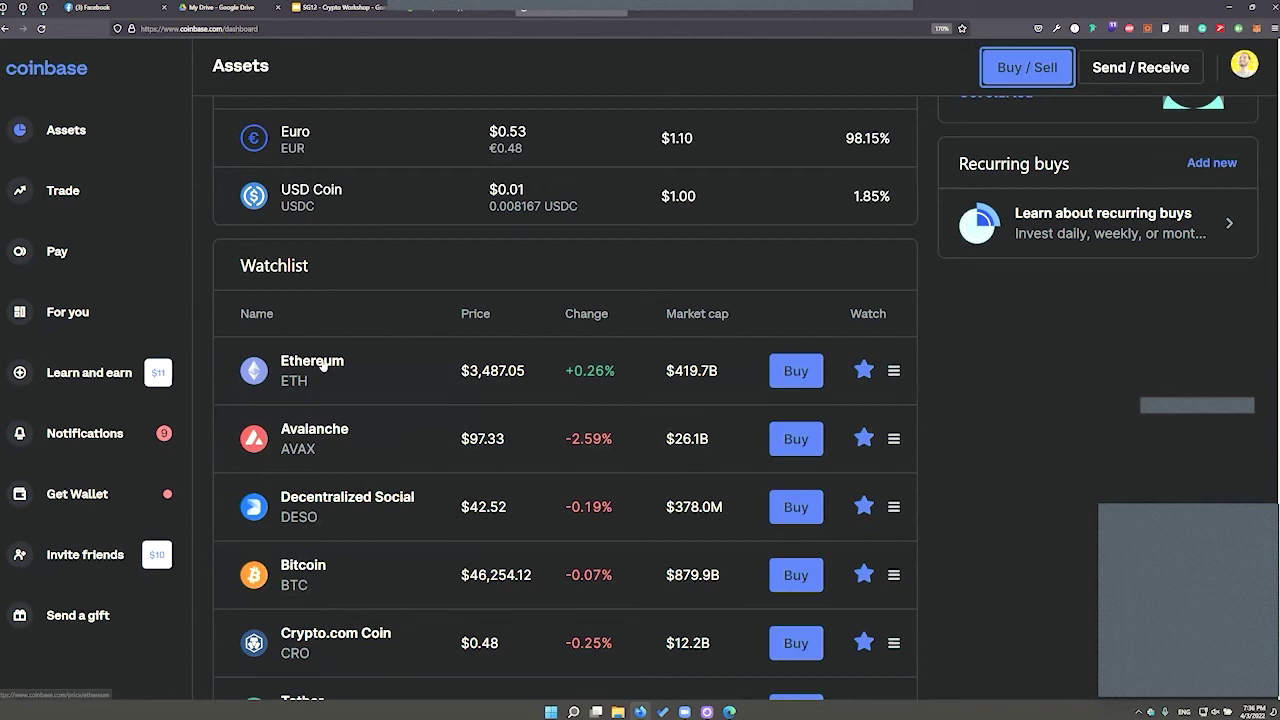
click(318, 440)
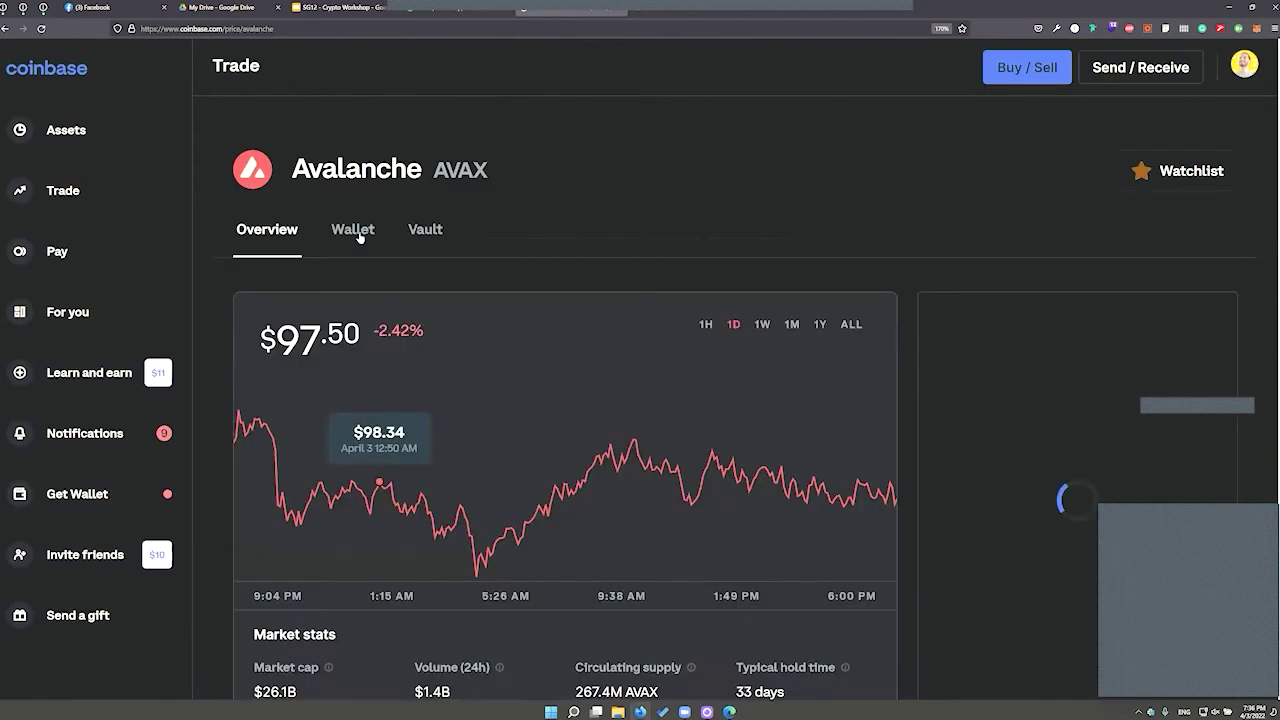
Scroll through the Avalanche wallet's transactions, then go back to the Assets dashboard
click(345, 235)
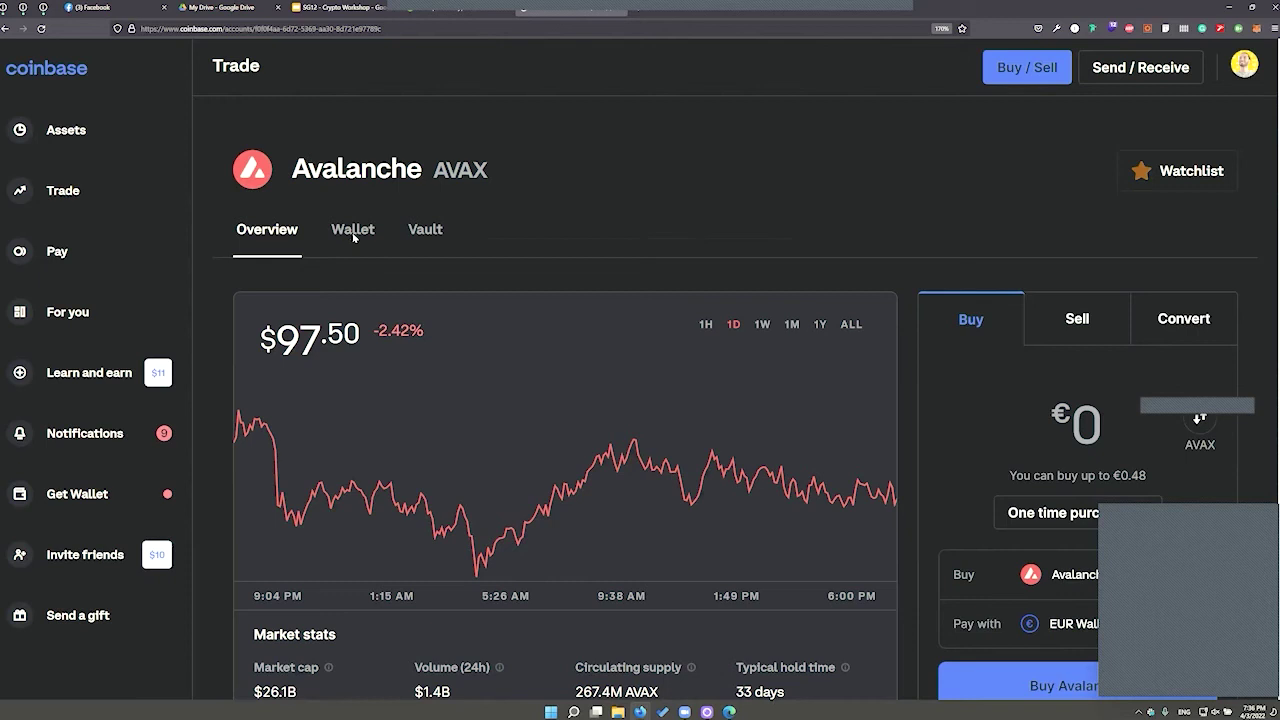
click(352, 234)
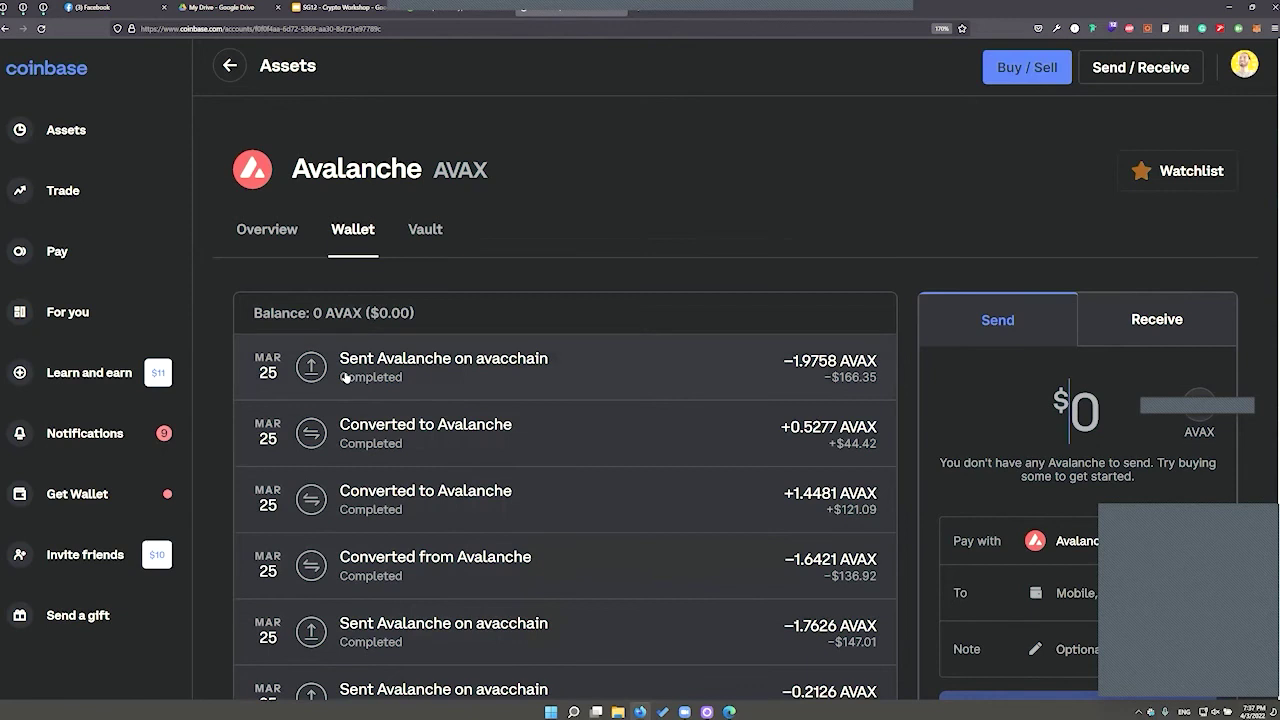
scroll(344, 378, down, 2)
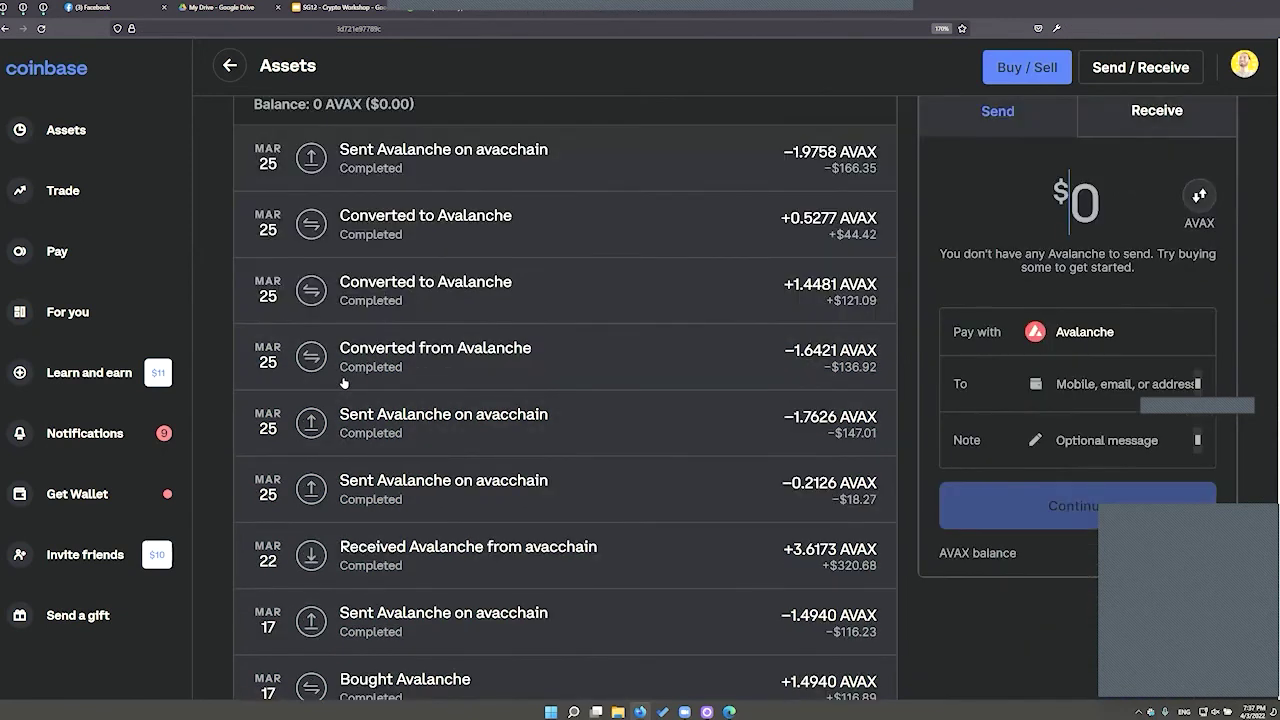
scroll(344, 383, down, 10)
scroll(346, 383, up, 12)
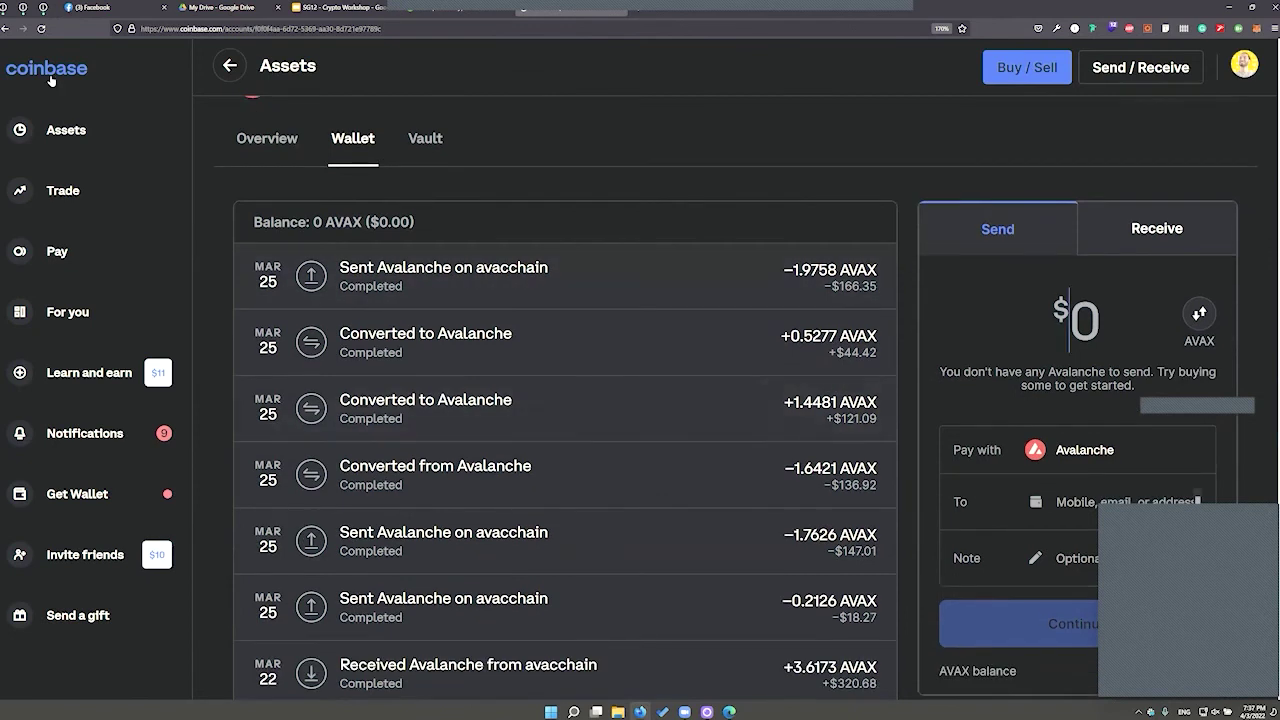
click(50, 77)
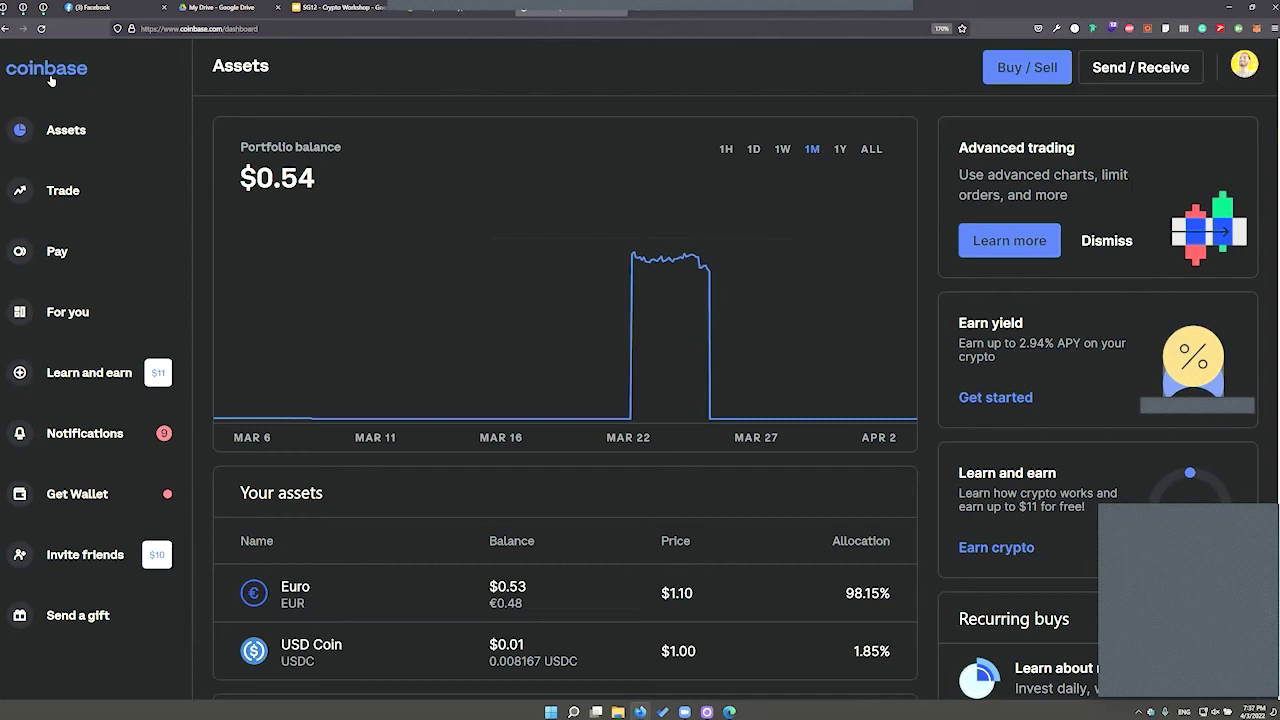
Show the live Slido poll on buying crypto within the next 48 hours
mouse_move(395, 319)
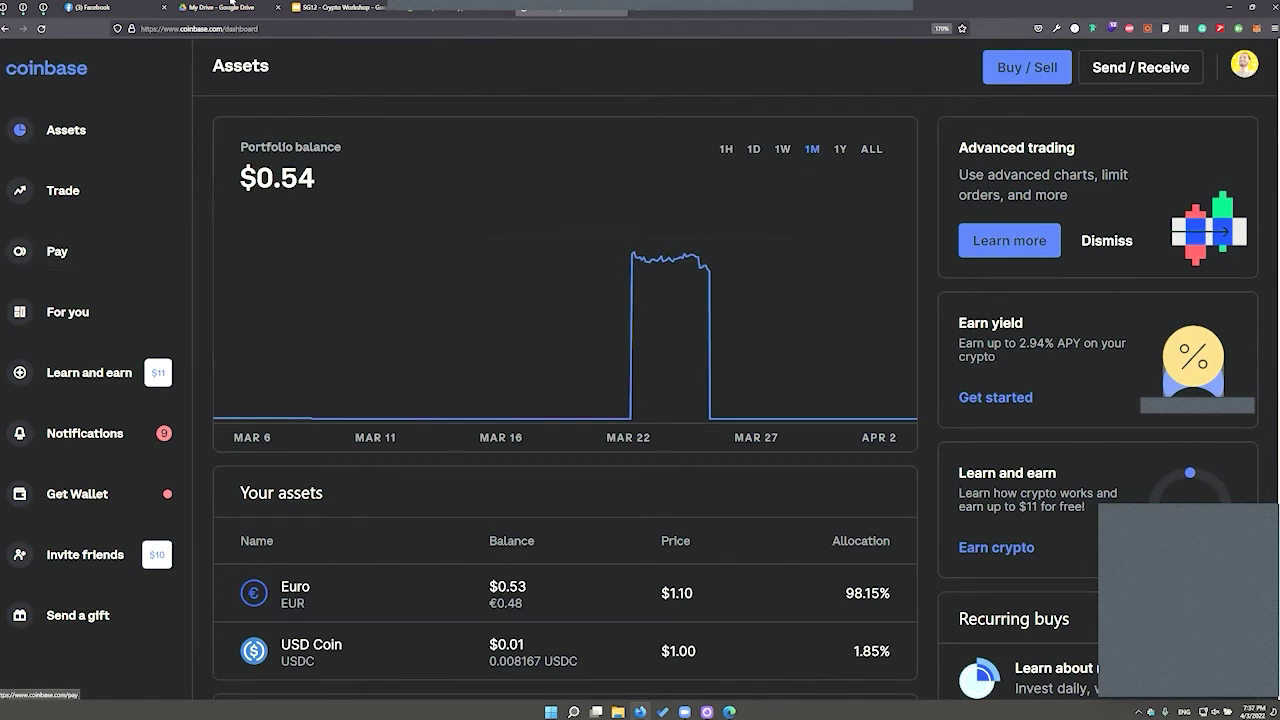
click(340, 7)
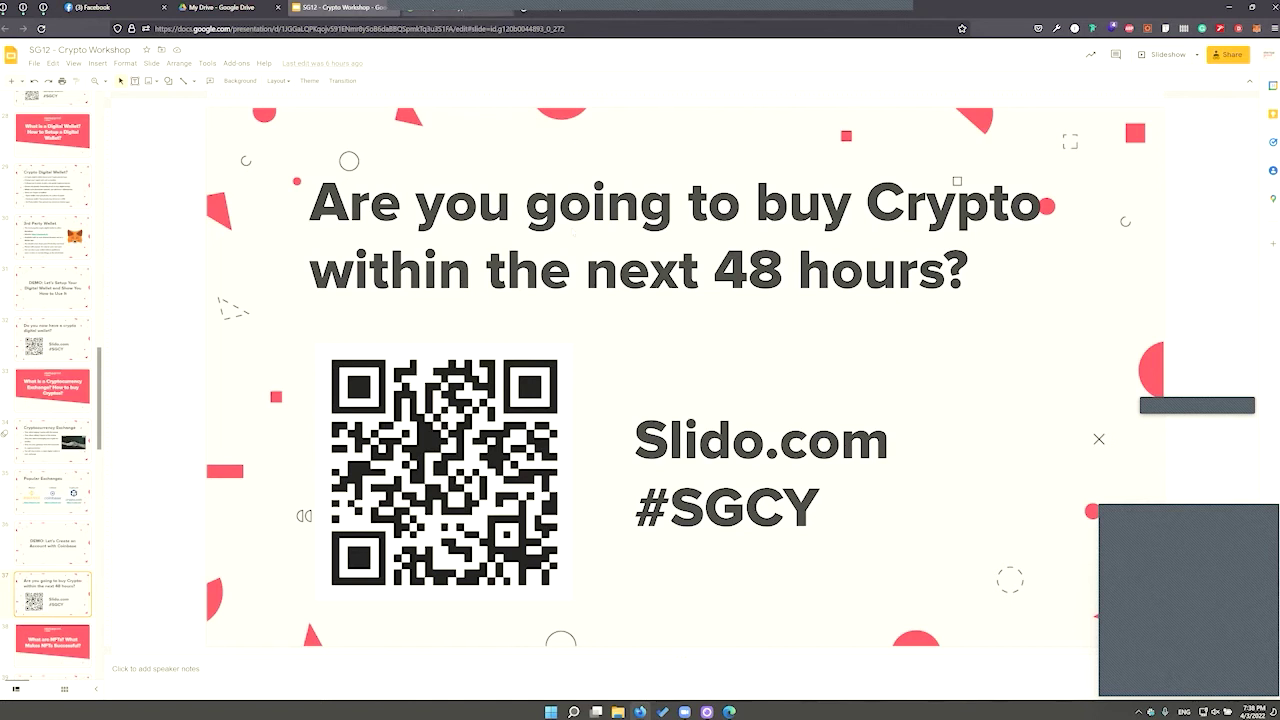
click(522, 10)
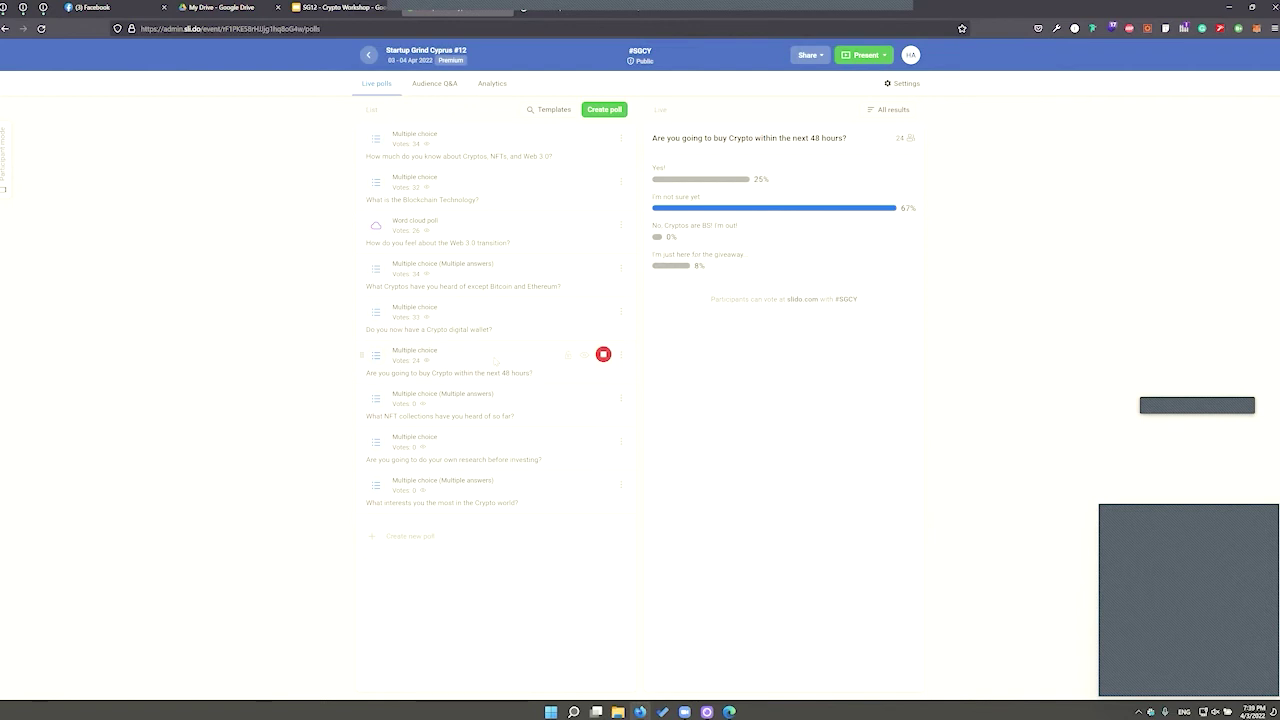
Return to the deck, locate the NFT section, and advance to 'What are NFTs?'
click(342, 7)
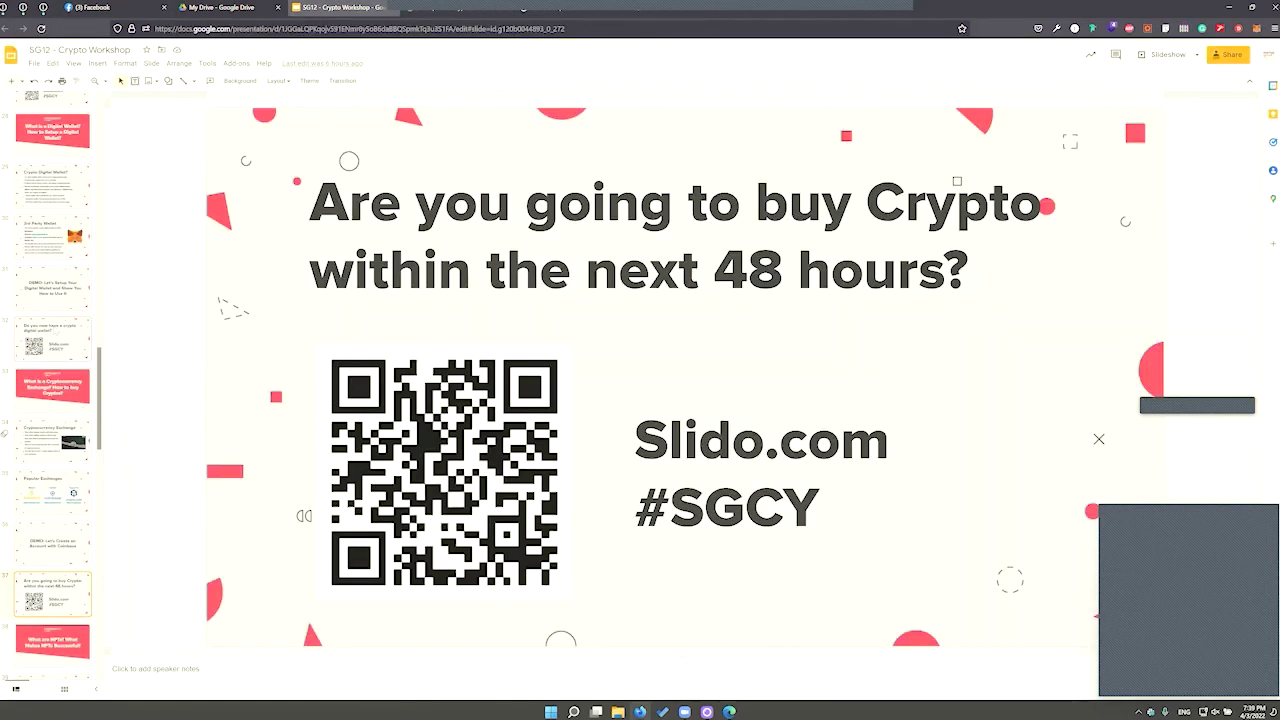
scroll(70, 442, up, 10)
scroll(55, 400, up, 6)
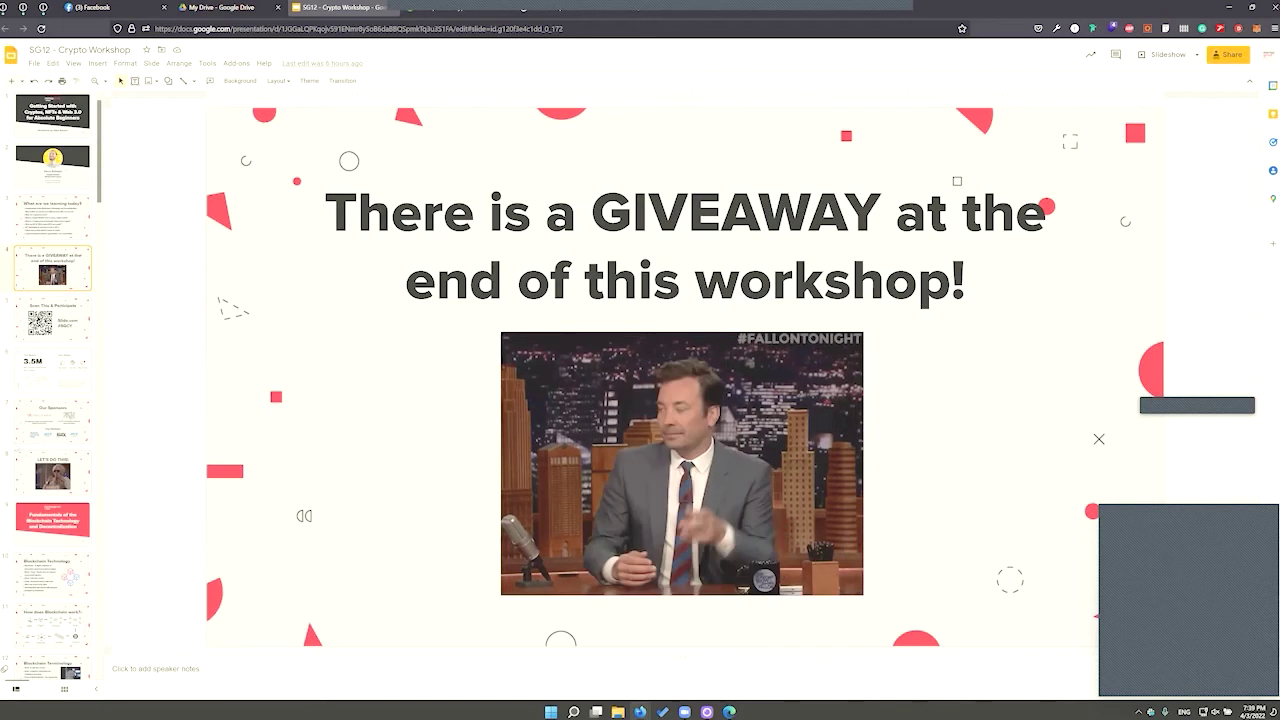
scroll(52, 390, down, 4)
scroll(52, 390, down, 2)
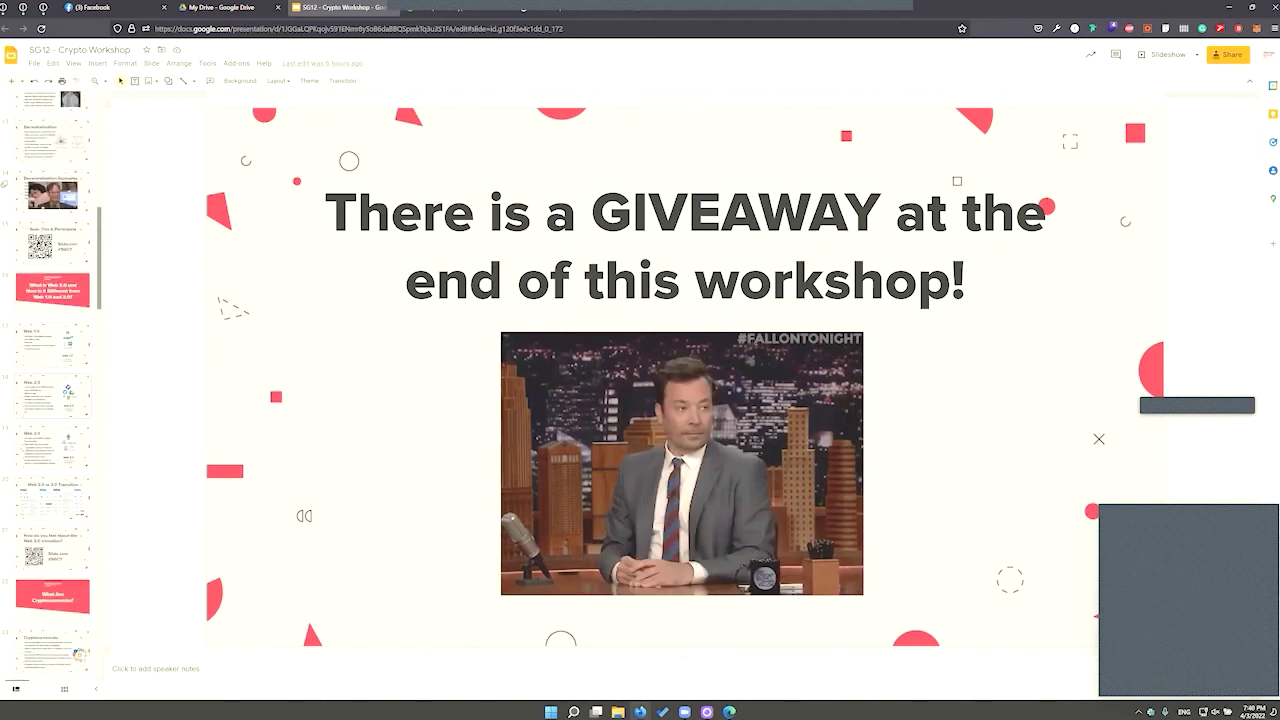
scroll(52, 390, down, 3)
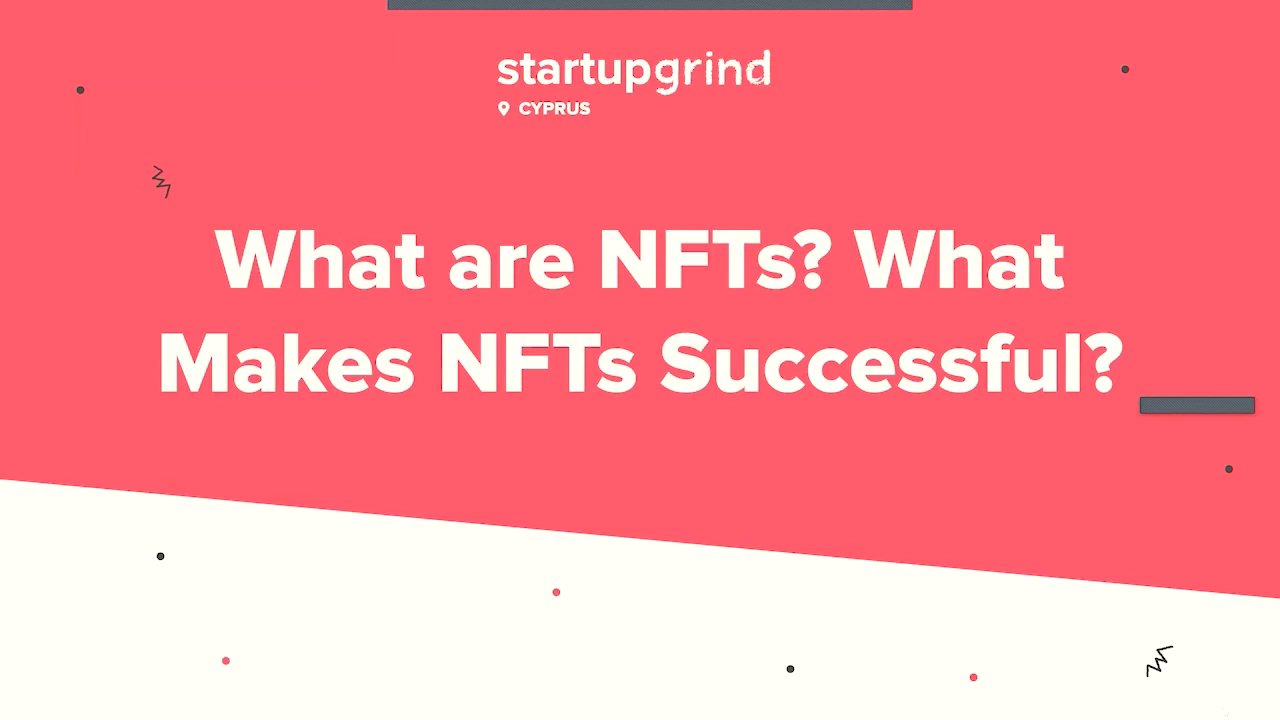
click(970, 506)
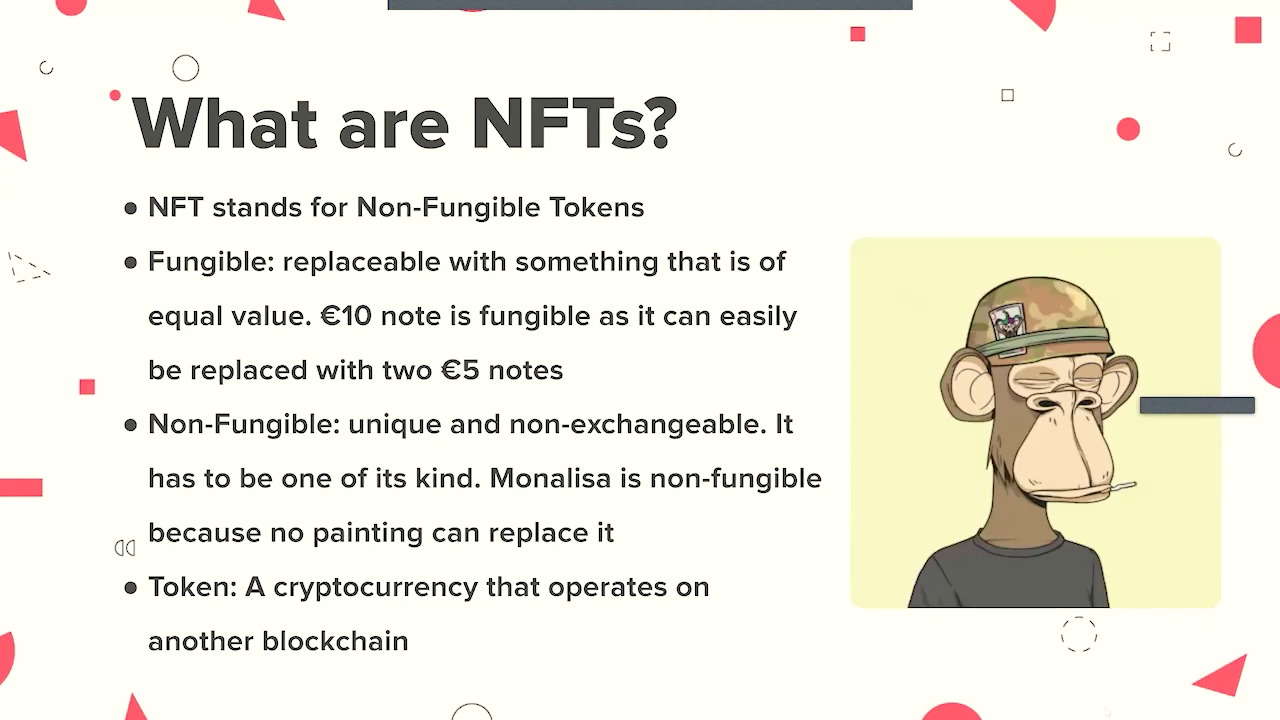